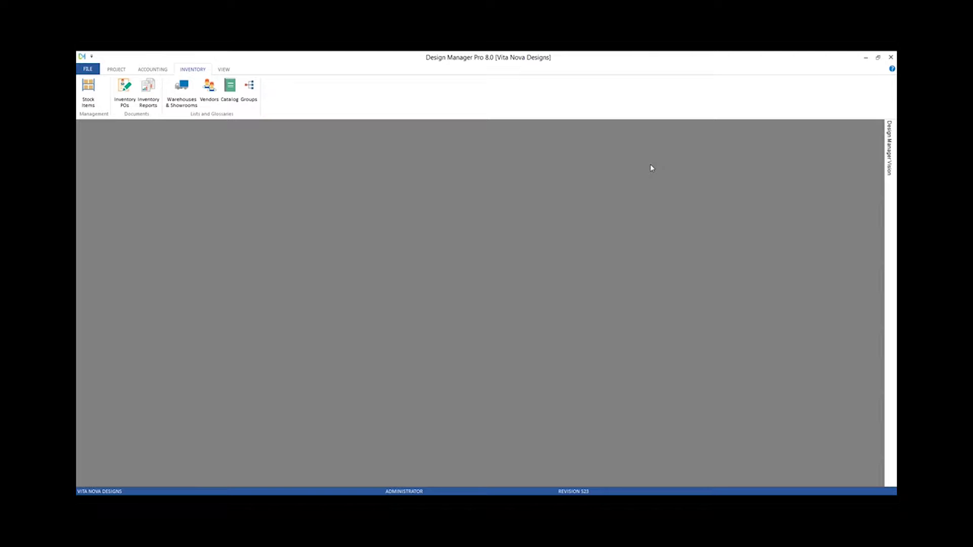
# Step: Review the stock levels and vendor of item HRD533 in the Inventory Stock Item Glossary, and close the glossary
pyautogui.click(98, 90)
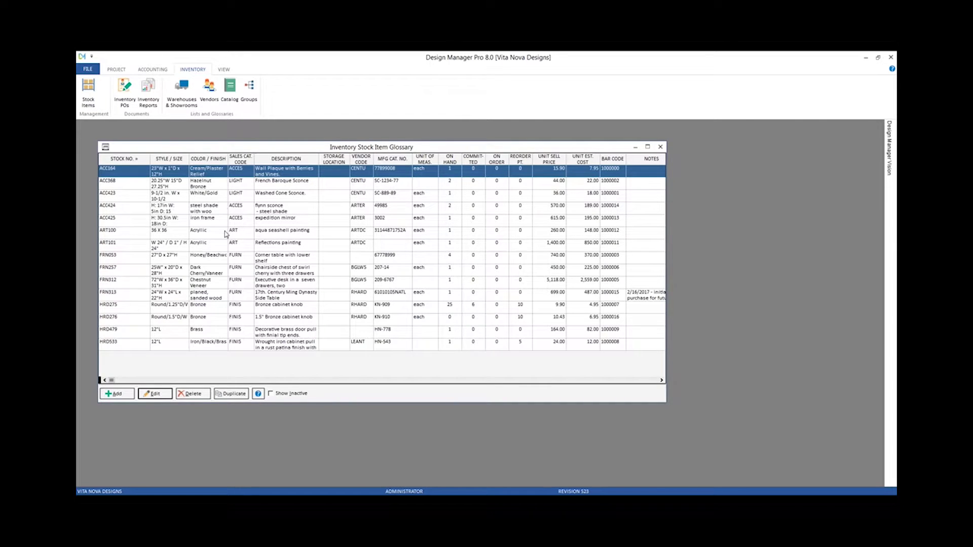
pyautogui.click(219, 348)
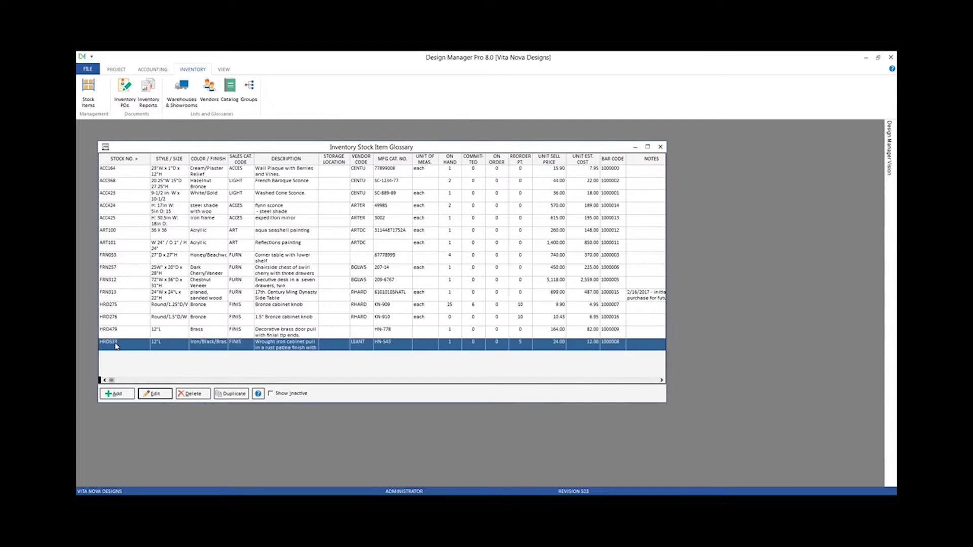
pyautogui.click(410, 347)
pyautogui.click(451, 346)
pyautogui.click(661, 147)
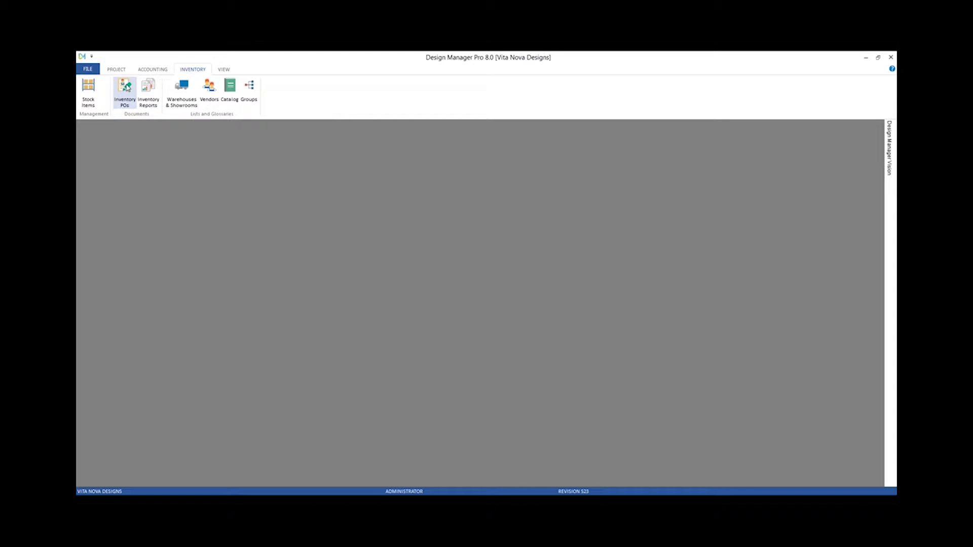
# Step: Open the inventory purchase orders and check the open order's estimated balance due and actual vendor invoices paid
pyautogui.click(125, 90)
pyautogui.moveTo(211, 160); pyautogui.dragTo(251, 194)
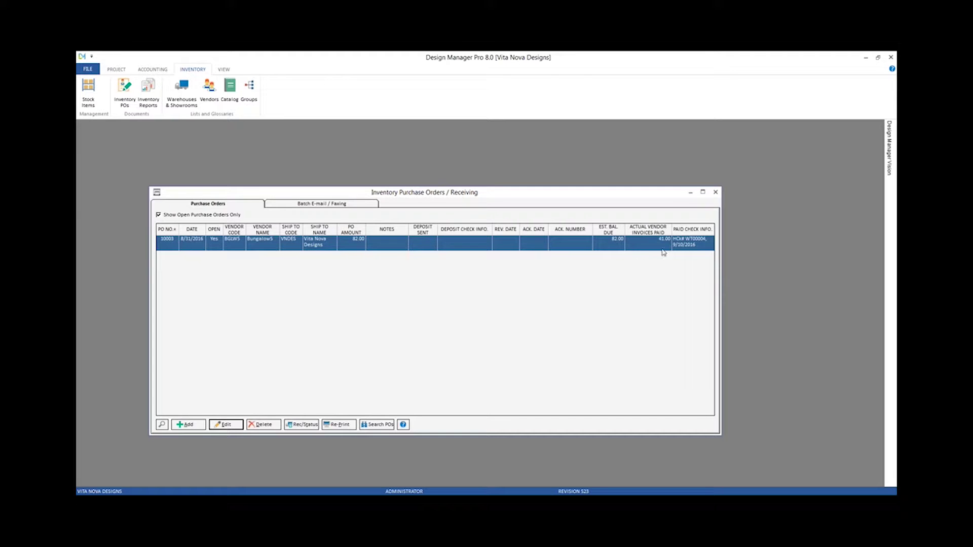
pyautogui.click(610, 246)
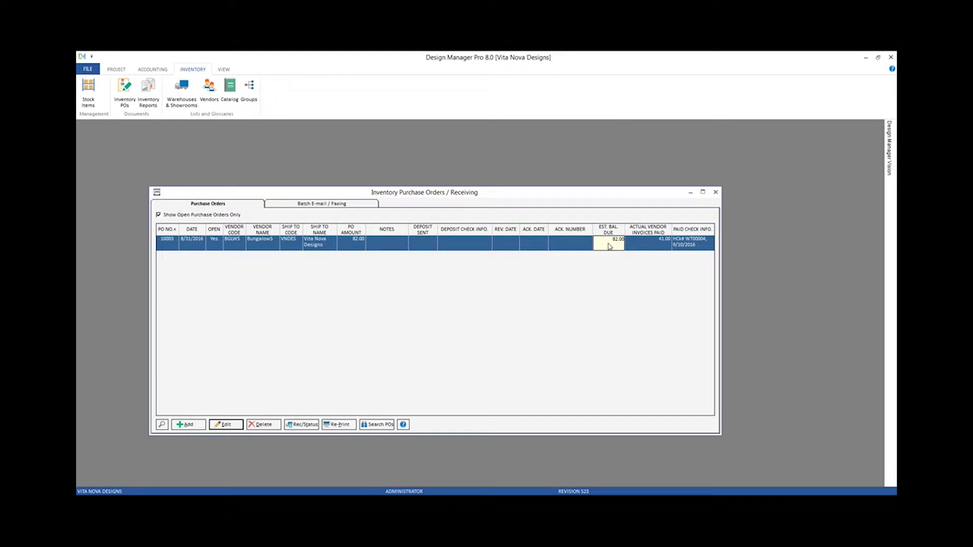
pyautogui.click(652, 249)
pyautogui.press('Return')
# Step: Include closed purchase orders in the list, compare their amounts with the invoices paid, and restrict the list to open orders again
pyautogui.click(230, 217)
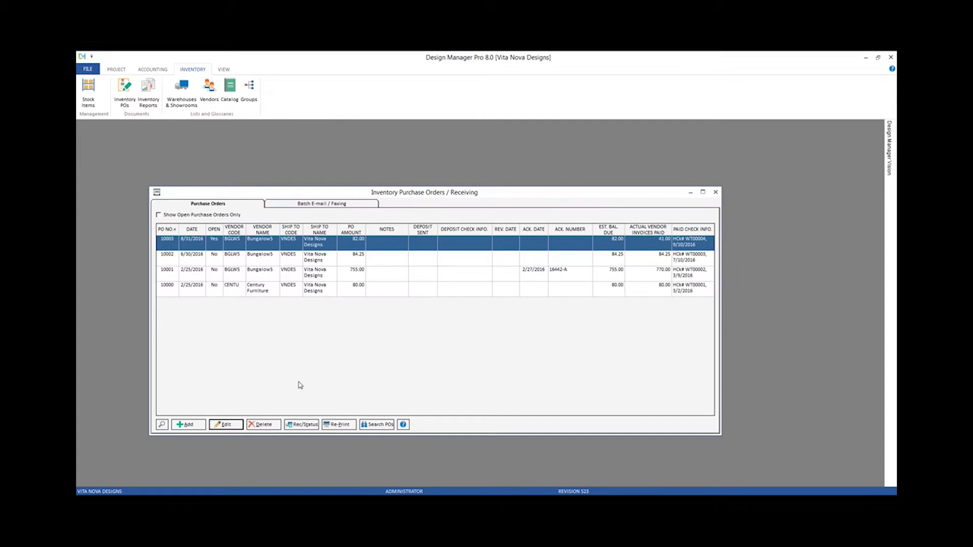
pyautogui.click(338, 263)
pyautogui.click(340, 279)
pyautogui.click(341, 287)
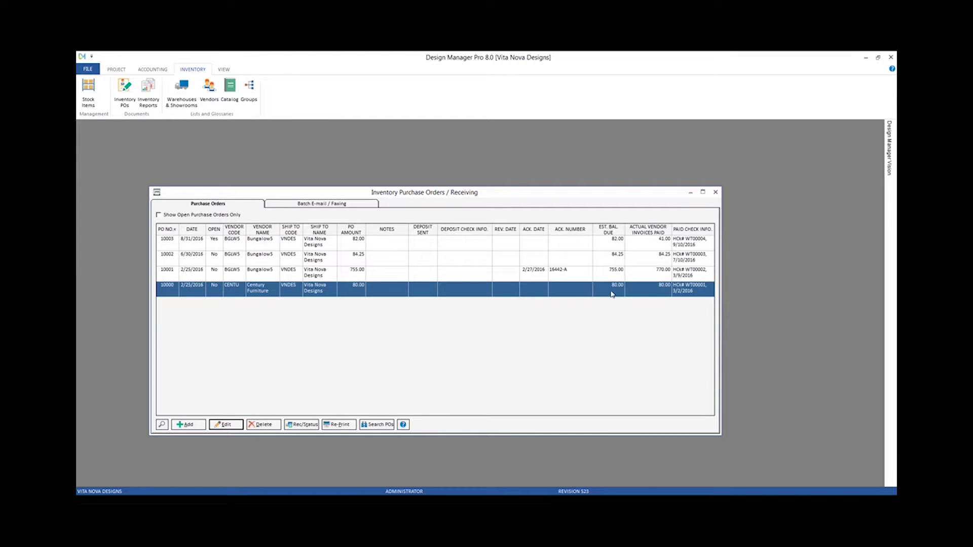
pyautogui.click(643, 261)
pyautogui.click(644, 273)
pyautogui.click(644, 290)
pyautogui.click(233, 216)
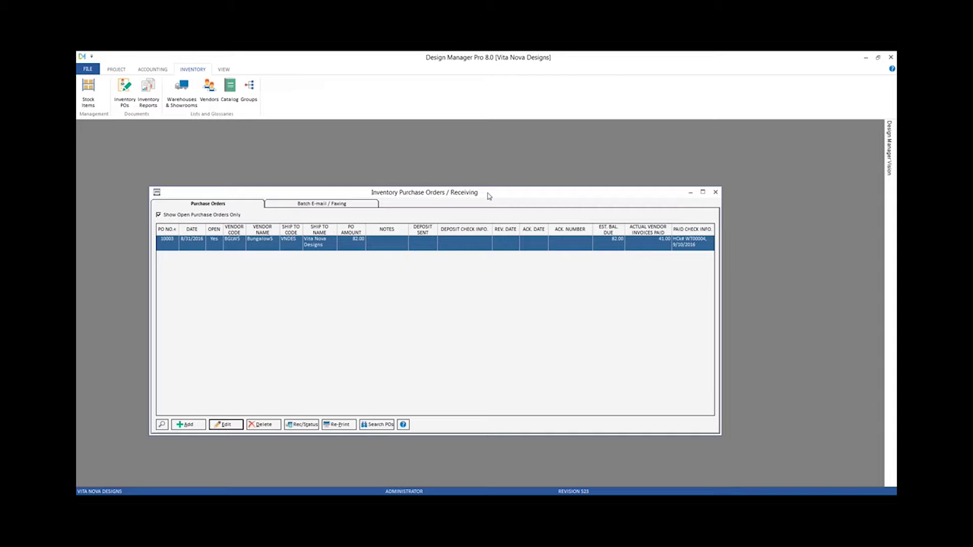
# Step: Start a new inventory purchase order
pyautogui.click(198, 429)
pyautogui.moveTo(191, 174); pyautogui.dragTo(215, 196)
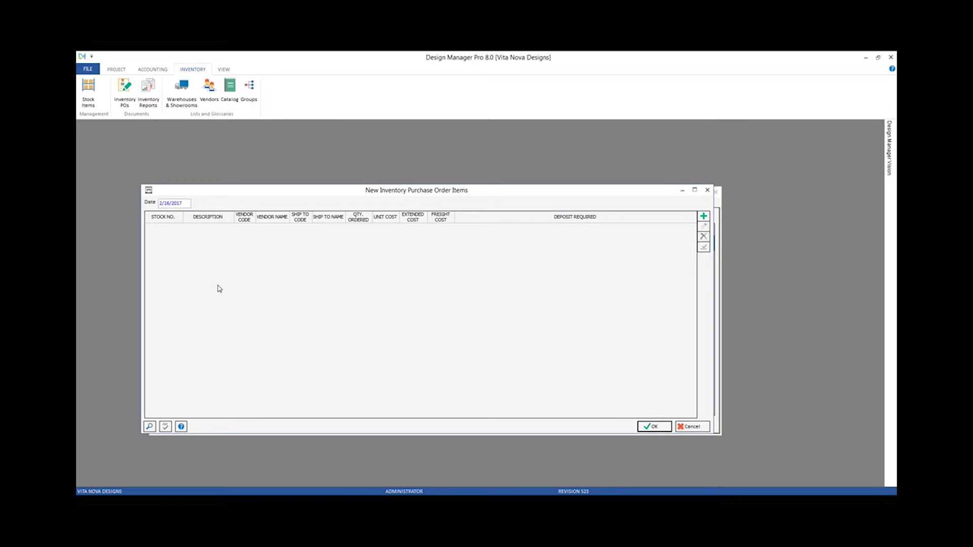
# Step: Begin an order item and choose the wrought iron cabinet pull, stock number HRD533, from the stock item search
pyautogui.click(704, 216)
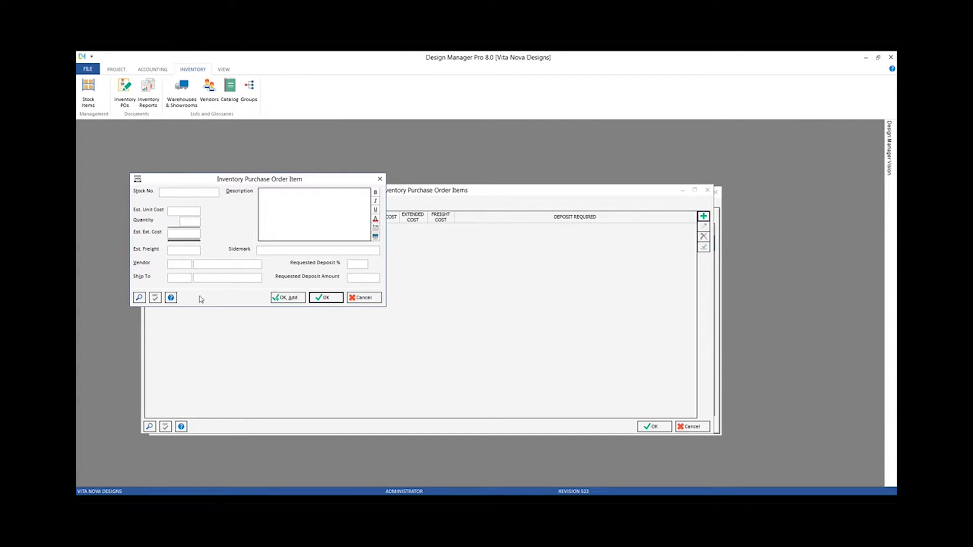
pyautogui.click(139, 298)
pyautogui.scroll(-10, 225, 248)
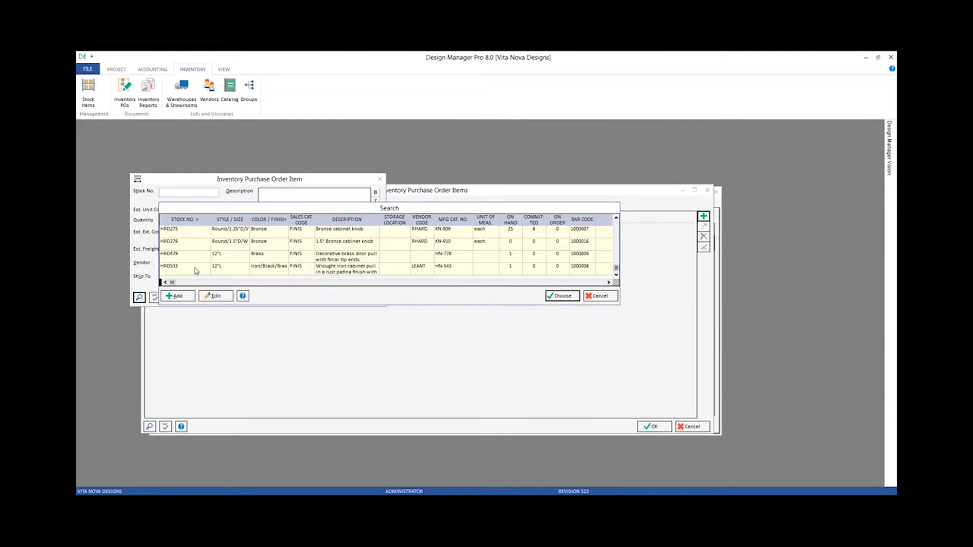
pyautogui.click(246, 270)
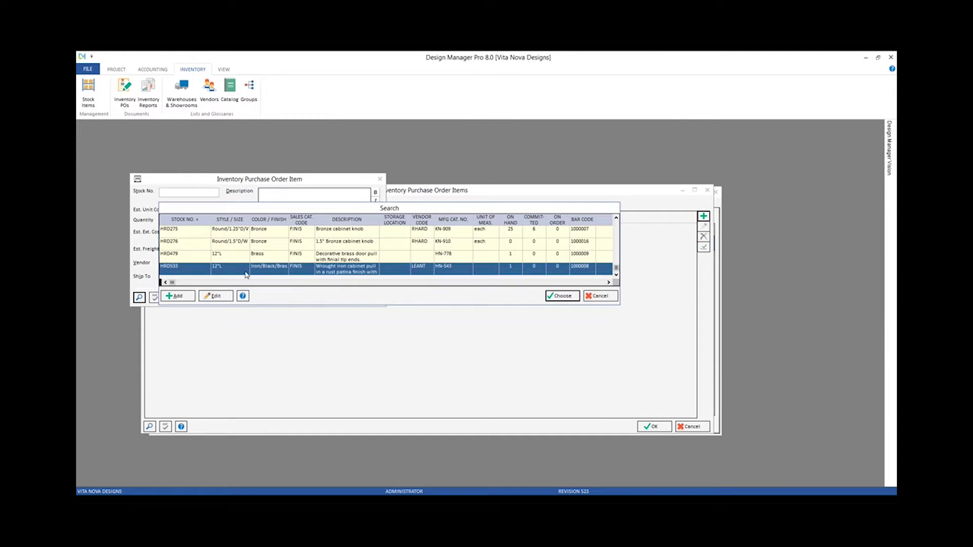
pyautogui.click(561, 296)
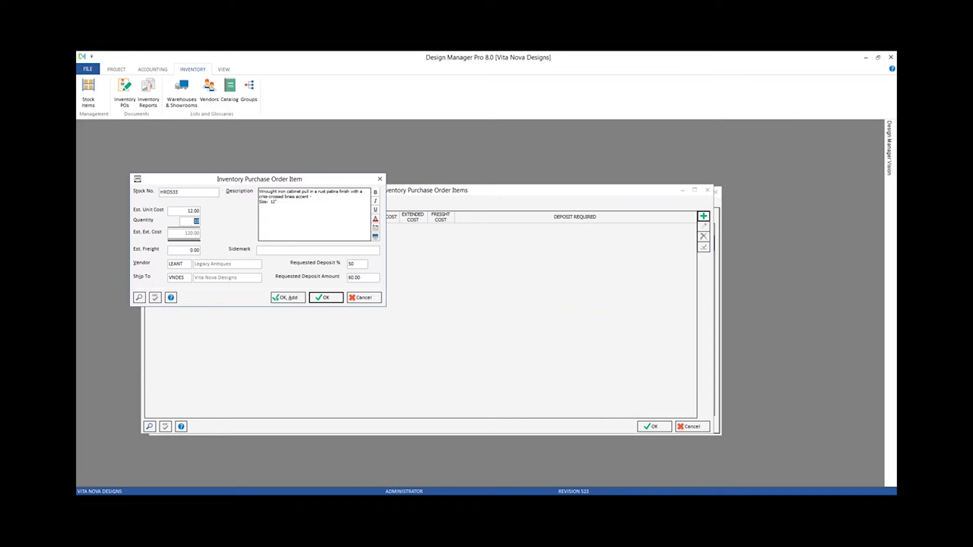
pyautogui.click(184, 221)
# Step: Examine item HRD533's cost and reorder settings in the stock item glossary, and check the order item's vendor and ship-to codes
pyautogui.click(91, 93)
pyautogui.moveTo(226, 203); pyautogui.dragTo(367, 160)
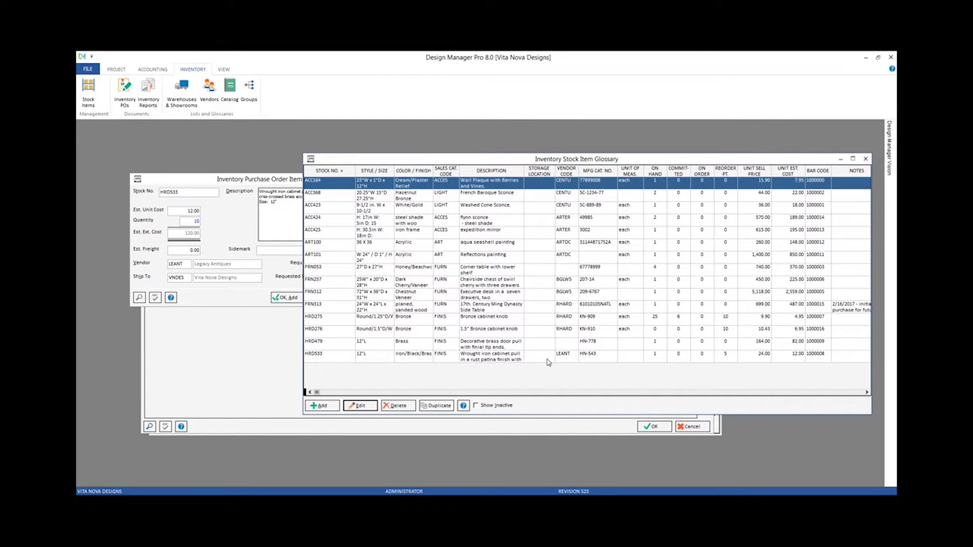
pyautogui.doubleClick(571, 359)
pyautogui.moveTo(312, 217); pyautogui.dragTo(459, 176)
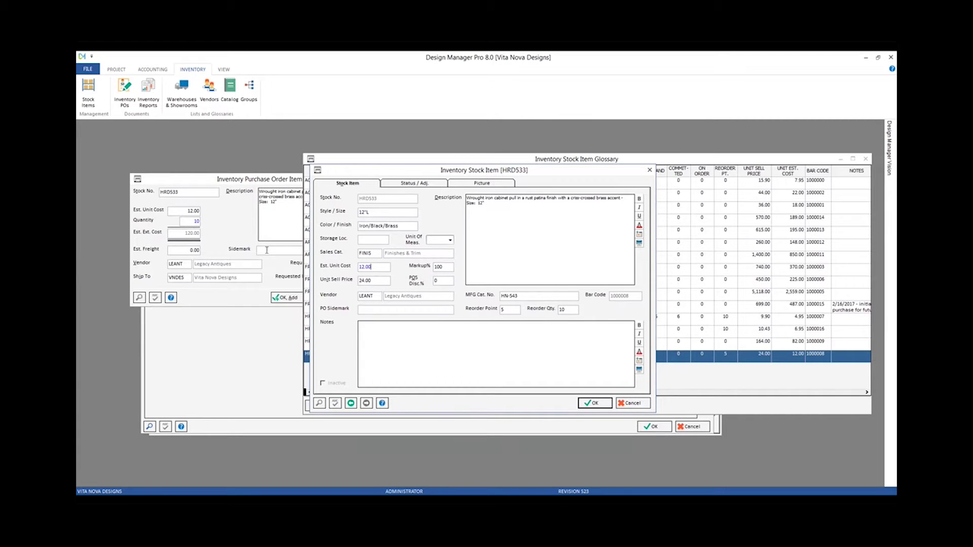
pyautogui.click(595, 403)
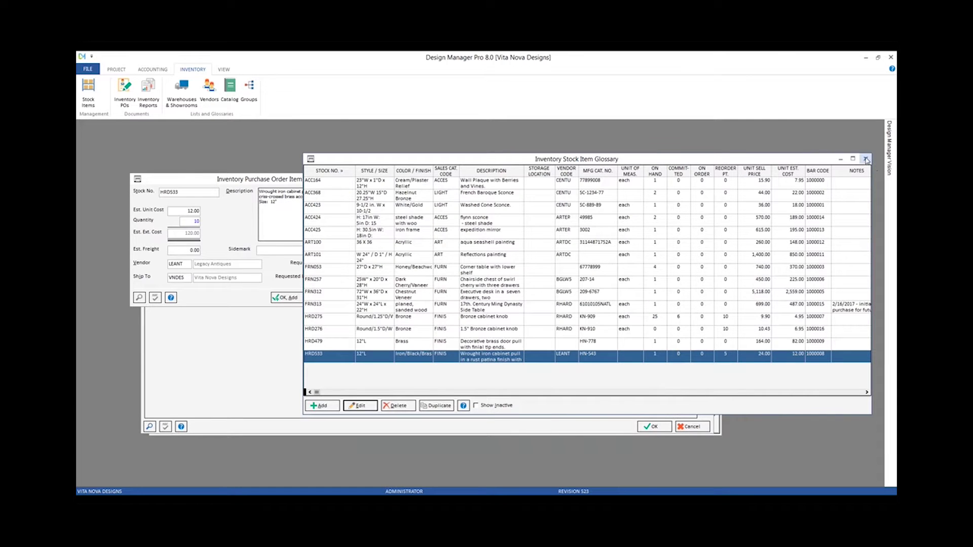
pyautogui.click(865, 158)
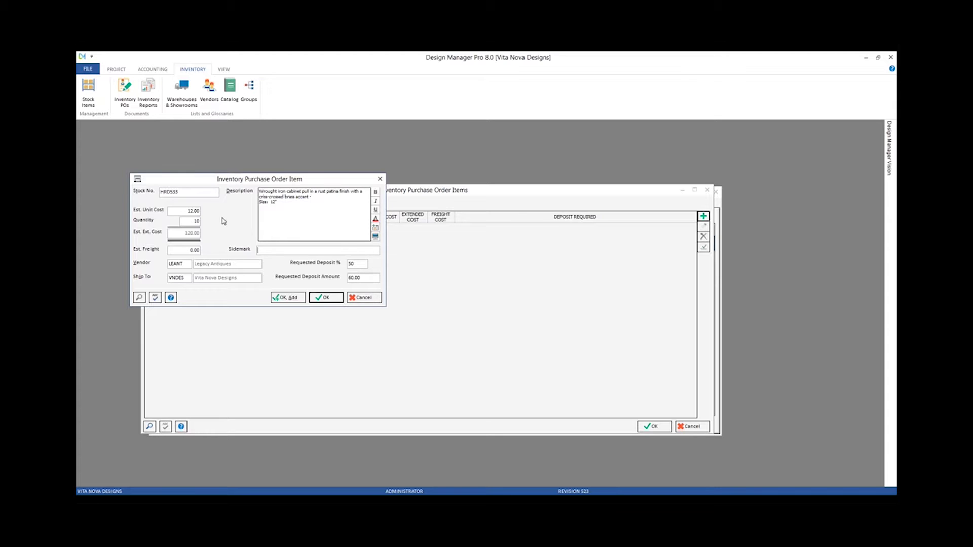
pyautogui.click(192, 262)
pyautogui.click(191, 277)
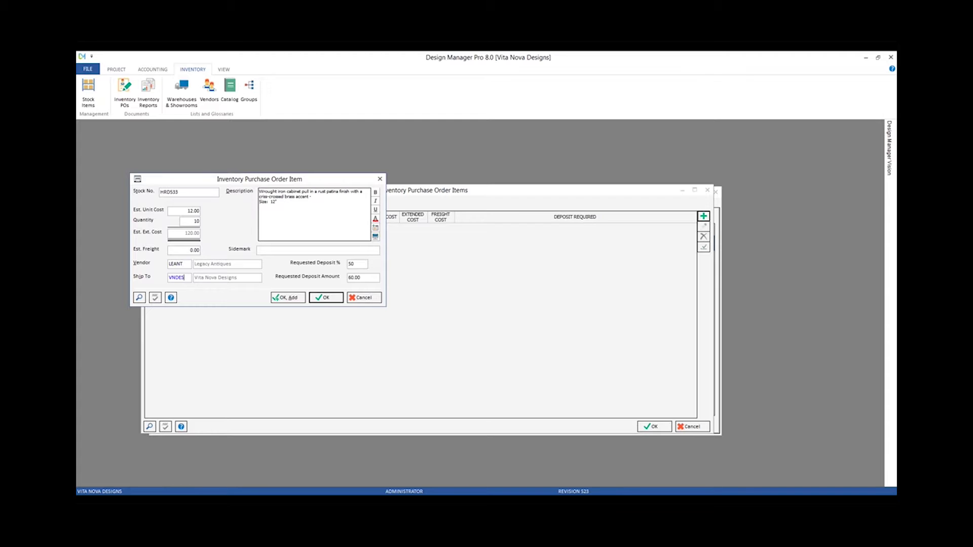
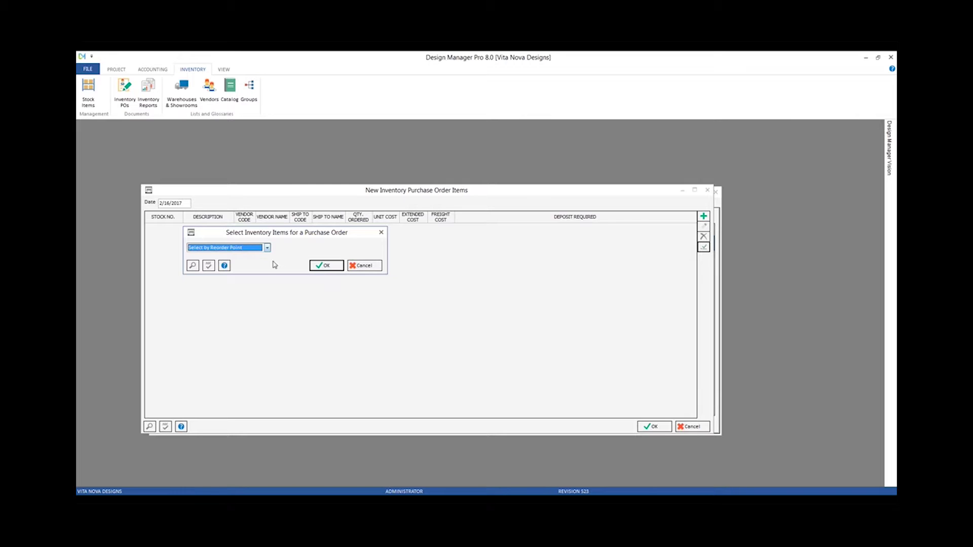
# Step: Fill the purchase order with stock items selected by reorder point, and delete both added lines
pyautogui.click(325, 266)
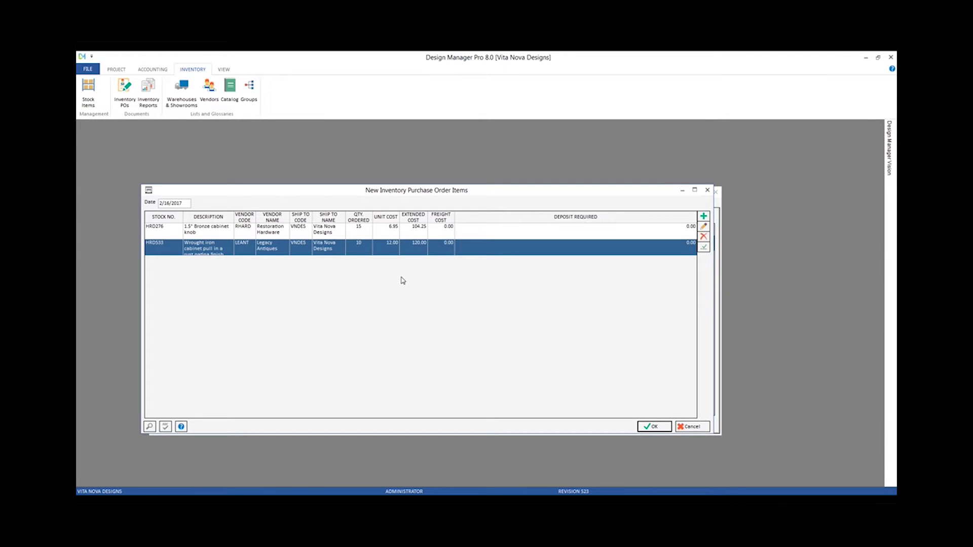
pyautogui.click(704, 236)
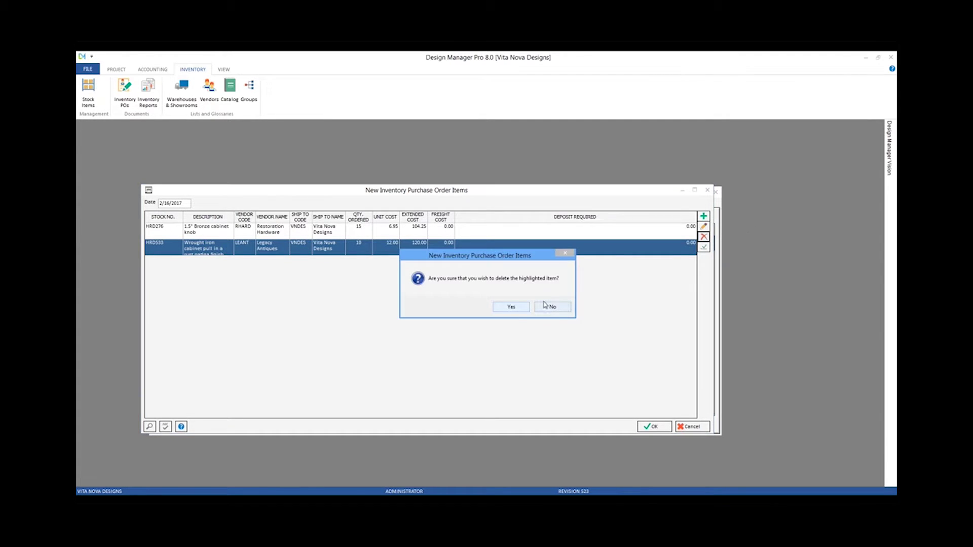
pyautogui.click(512, 307)
pyautogui.click(705, 237)
pyautogui.click(511, 308)
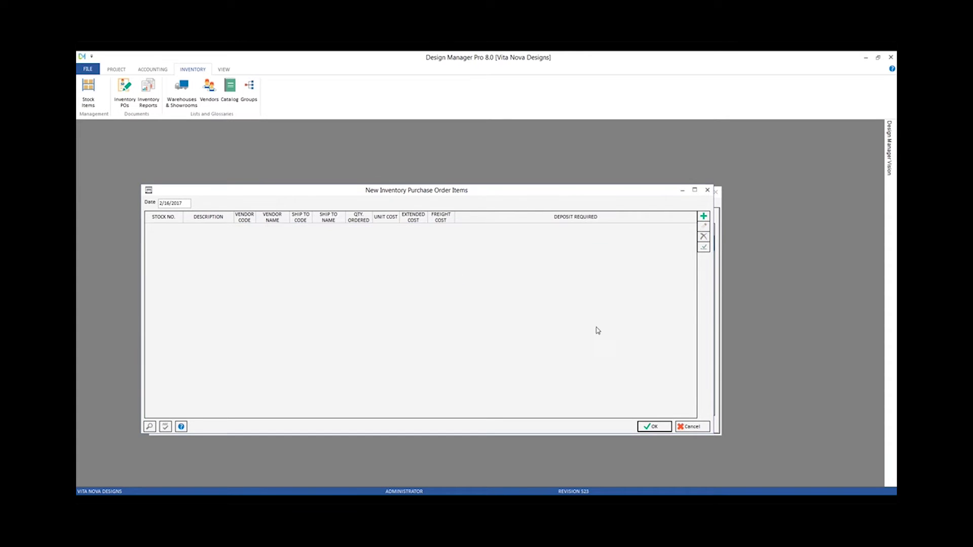
# Step: Add stock item HRD533 to the purchase order with a quantity of 9 and estimated freight of 5.00
pyautogui.click(704, 216)
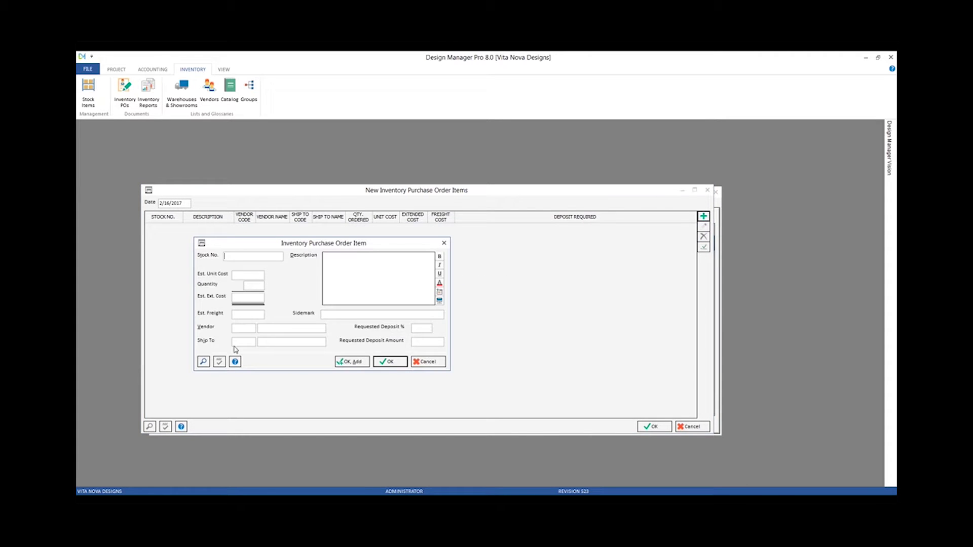
pyautogui.click(203, 361)
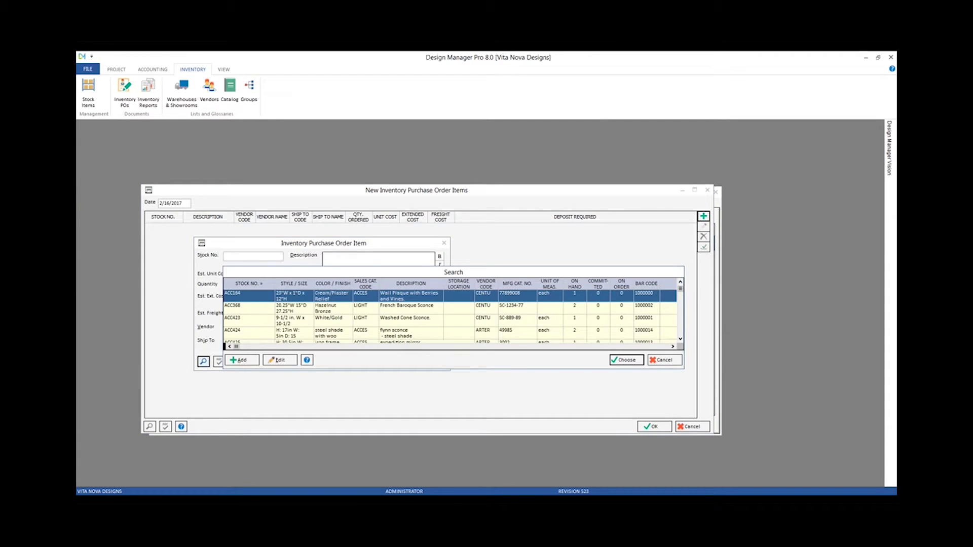
pyautogui.write('HR')
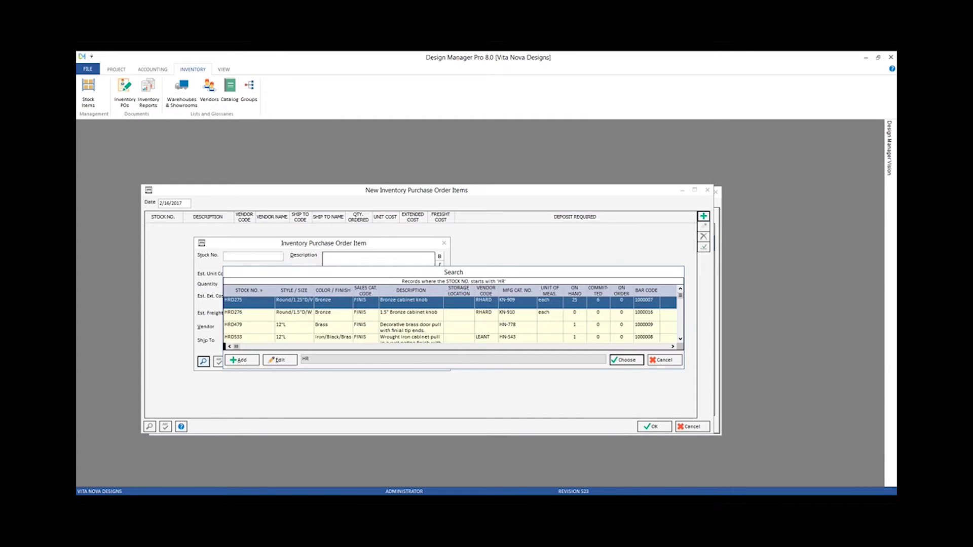
pyautogui.doubleClick(289, 337)
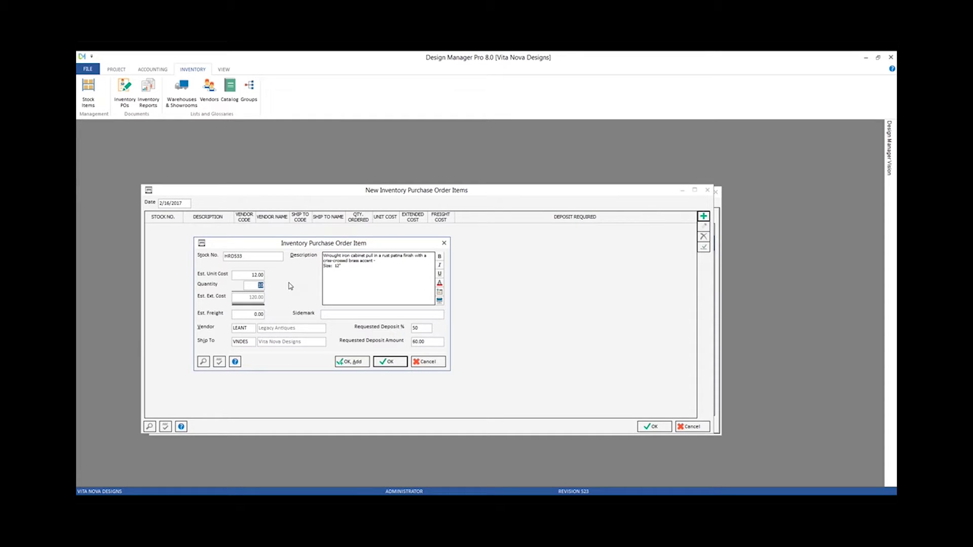
pyautogui.write('9')
pyautogui.press('Tab')
pyautogui.write('5')
pyautogui.press('Tab')
pyautogui.click(388, 363)
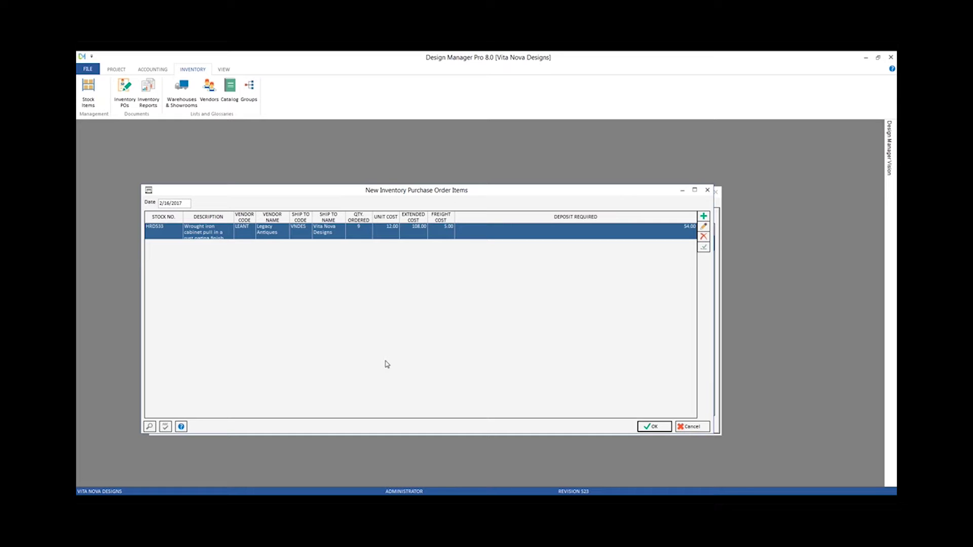
# Step: Generate the inventory purchase order, review its print preview, and finalize the order
pyautogui.click(652, 426)
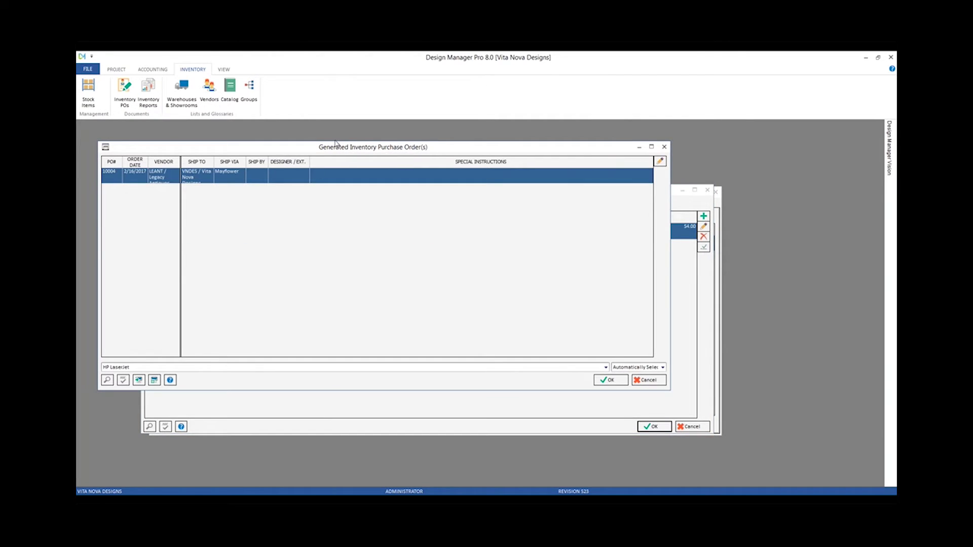
pyautogui.click(604, 381)
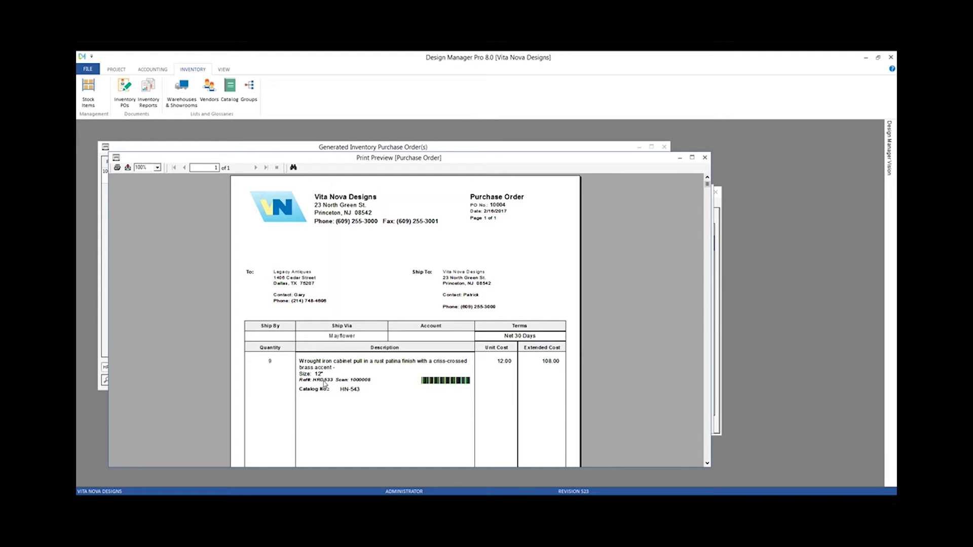
pyautogui.moveTo(325, 384)
pyautogui.scroll(-3, 404, 352)
pyautogui.scroll(3, 144, 181)
pyautogui.click(705, 158)
pyautogui.click(466, 298)
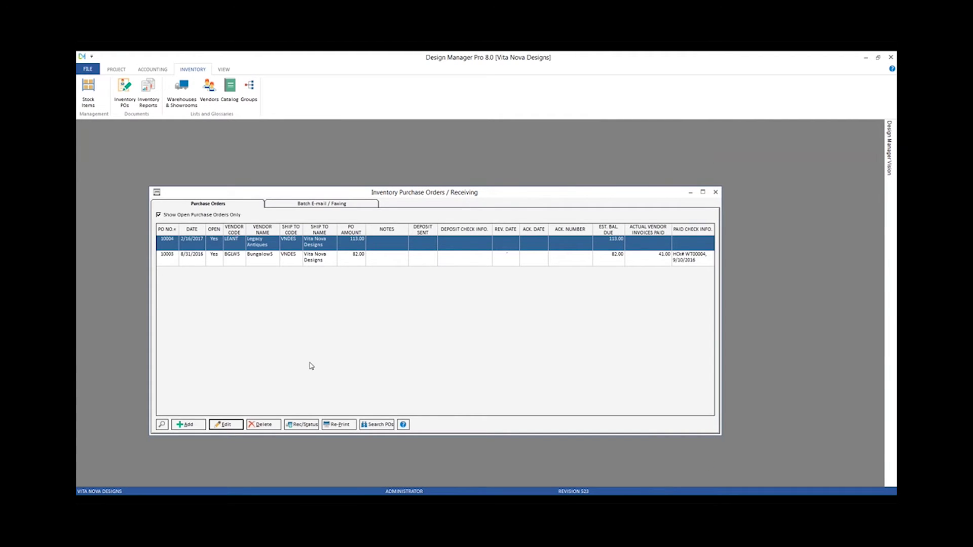
# Step: Close the purchase orders and check item HRD533's on-order quantity in the Inventory Stock Item Glossary
pyautogui.click(715, 191)
pyautogui.click(88, 91)
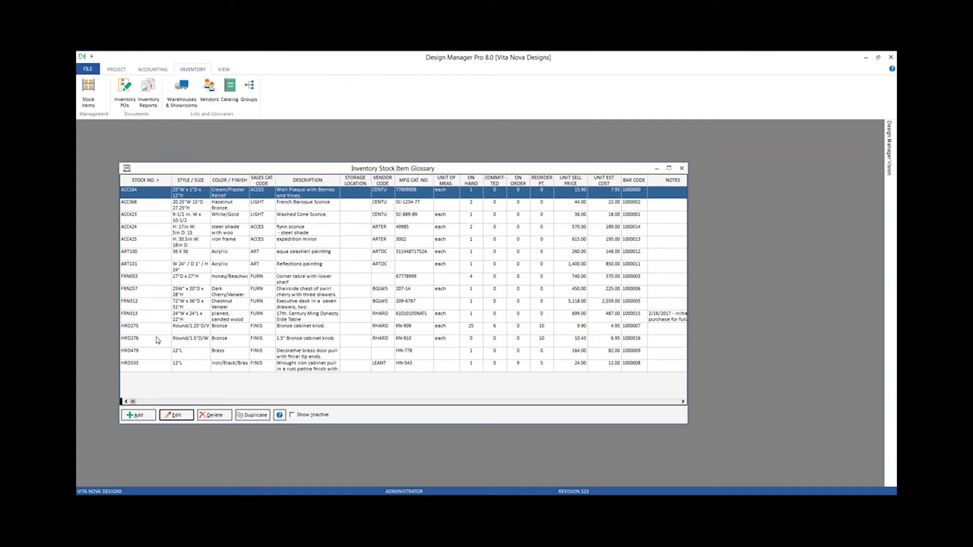
pyautogui.click(167, 368)
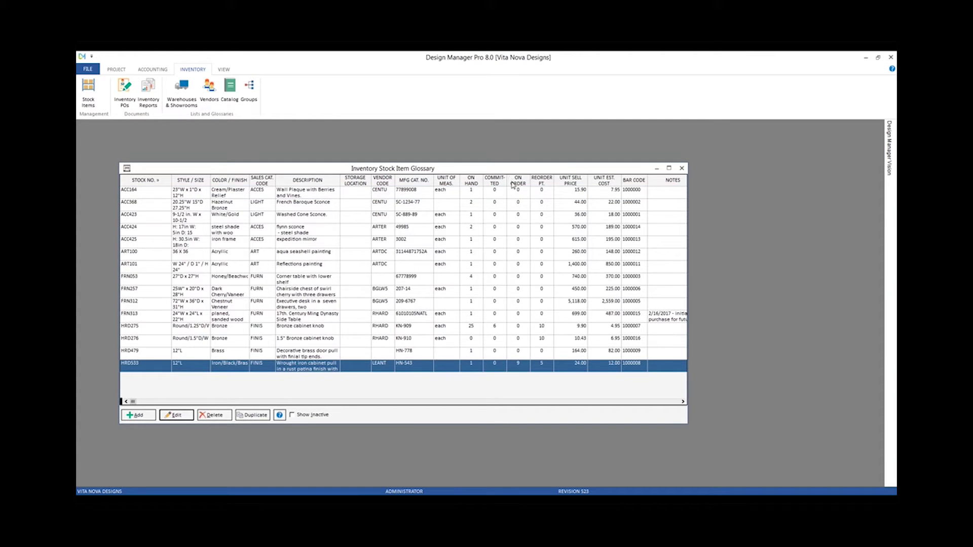
pyautogui.click(518, 363)
pyautogui.write('9')
pyautogui.click(518, 365)
pyautogui.press('Return')
# Step: Review item HRD533's status totals and adjustment transactions, and close the item without changes along with the glossary
pyautogui.doubleClick(442, 367)
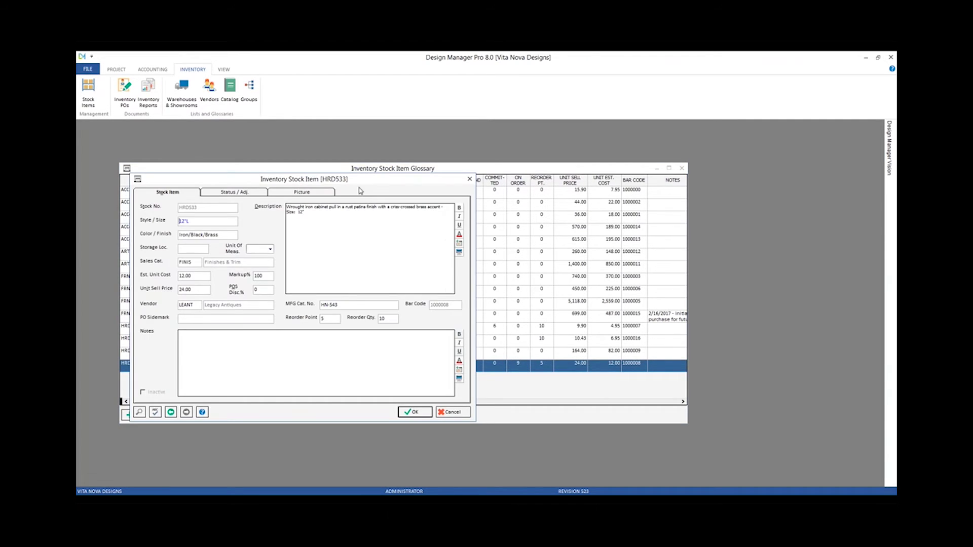
pyautogui.click(227, 193)
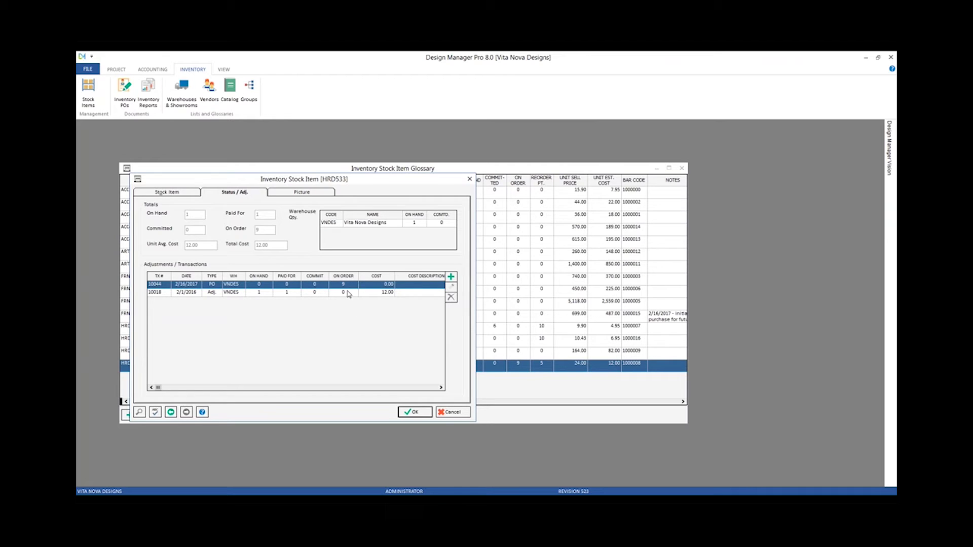
pyautogui.click(462, 414)
pyautogui.click(682, 168)
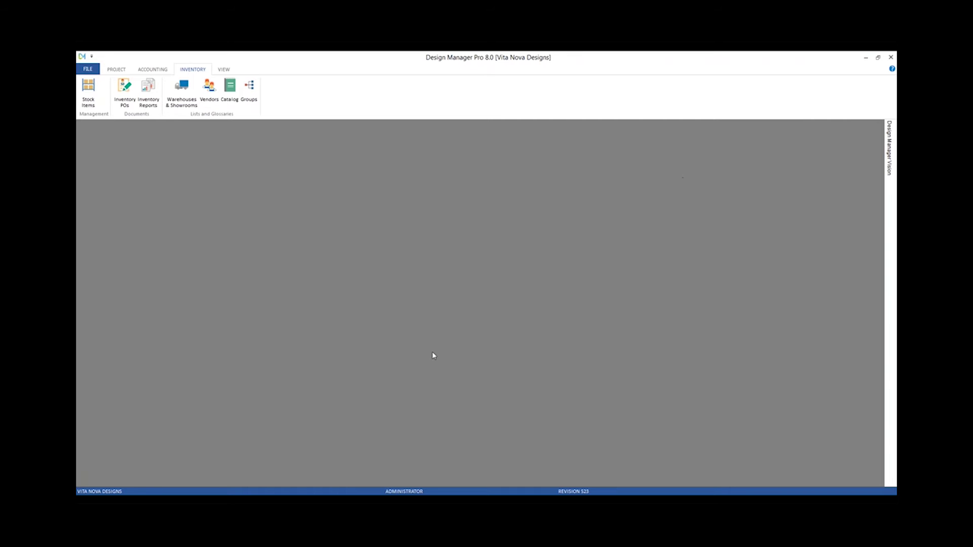
# Step: Open the receiving status of the Legacy Antiques purchase order from the inventory purchase orders list
pyautogui.click(124, 87)
pyautogui.moveTo(291, 204); pyautogui.dragTo(275, 184)
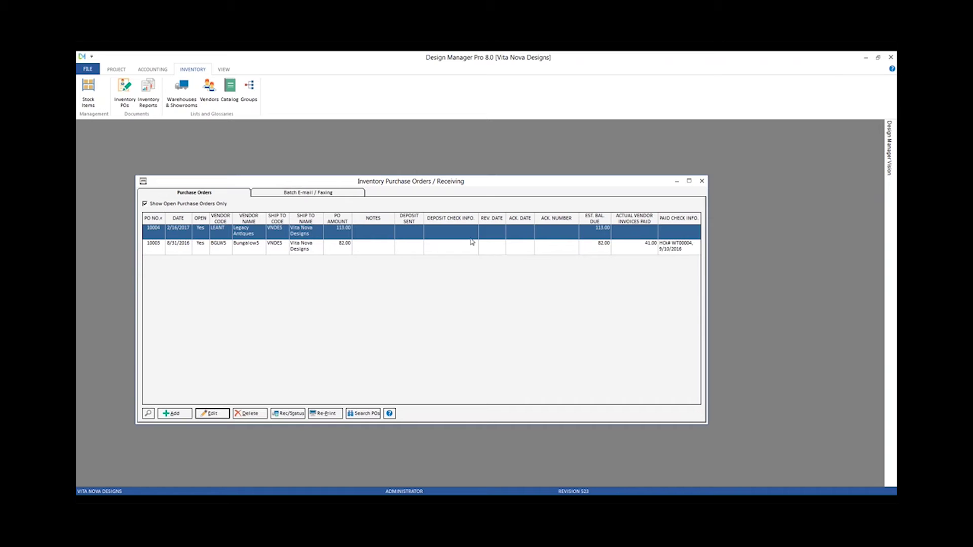
pyautogui.click(301, 415)
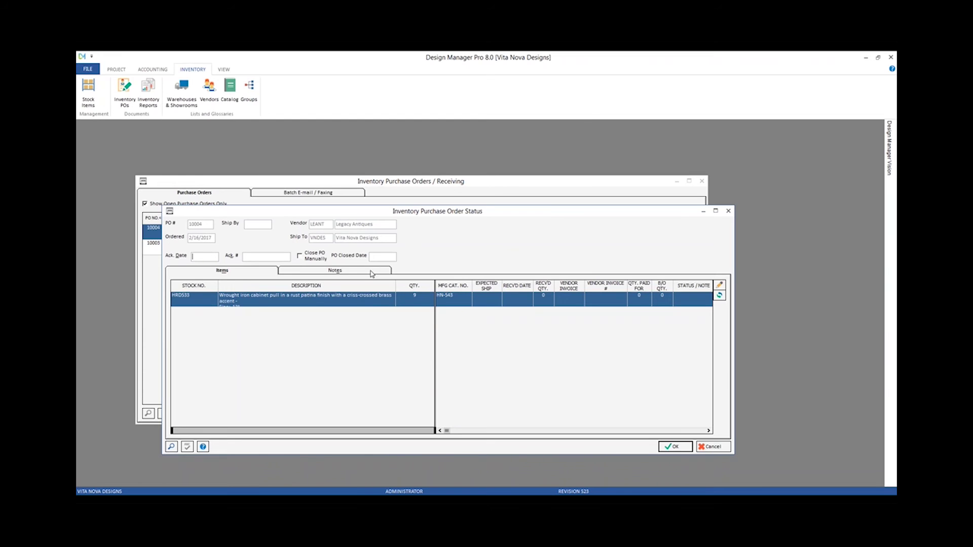
# Step: Try to record item HRD533 as received on 2/16/2017 with quantity 9, back-ordered quantity 0 and status note "rec'd in full - bgm"
pyautogui.click(721, 285)
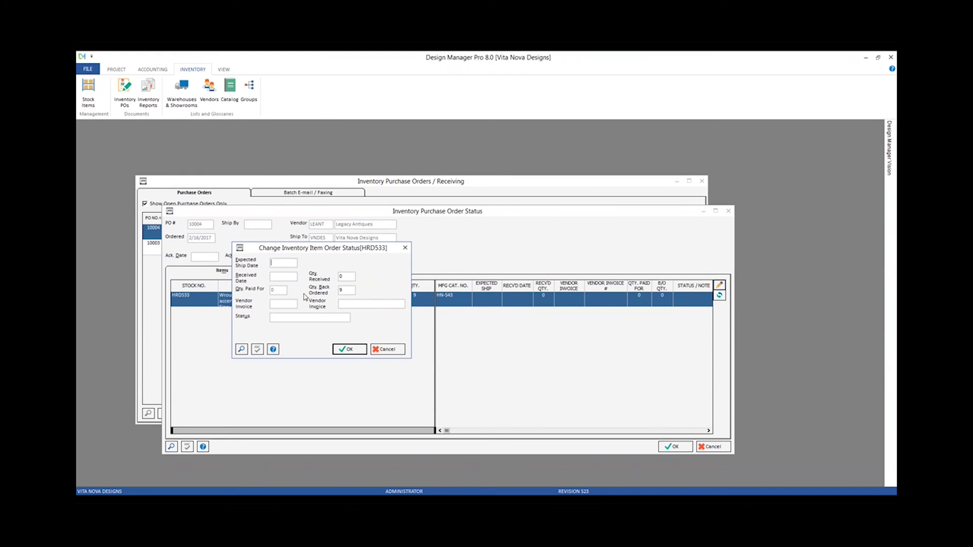
pyautogui.click(288, 279)
pyautogui.write('2/16/2017')
pyautogui.moveTo(338, 249); pyautogui.dragTo(369, 298)
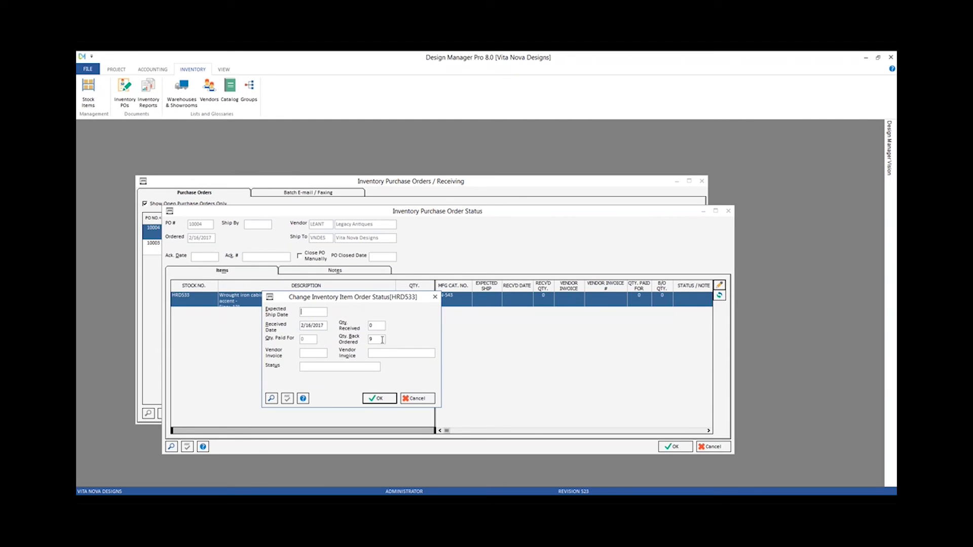
pyautogui.doubleClick(377, 325)
pyautogui.doubleClick(380, 325)
pyautogui.write('5')
pyautogui.doubleClick(379, 327)
pyautogui.write("rec'd in full - bgm")
pyautogui.press('Return')
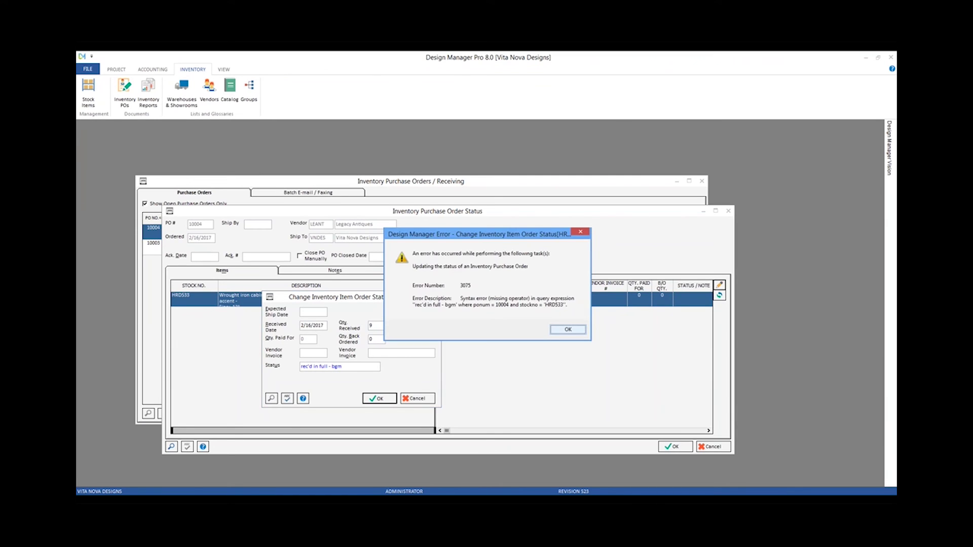
pyautogui.click(582, 330)
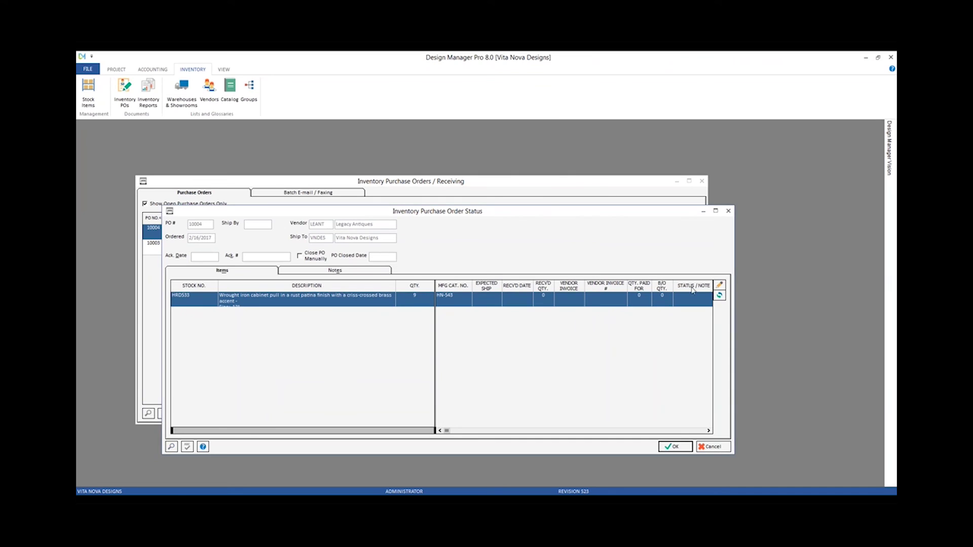
# Step: Record item HRD533's received quantity as 9 with received date 2/16/2017, save the order status, and close the purchase orders
pyautogui.click(720, 286)
pyautogui.moveTo(188, 123); pyautogui.dragTo(246, 179)
pyautogui.write('9')
pyautogui.press('Tab')
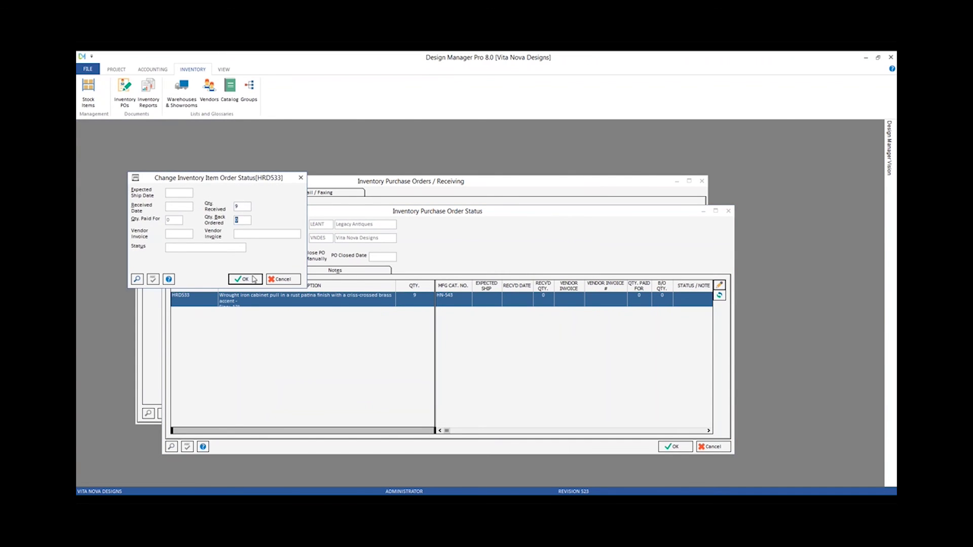
pyautogui.click(180, 206)
pyautogui.click(137, 279)
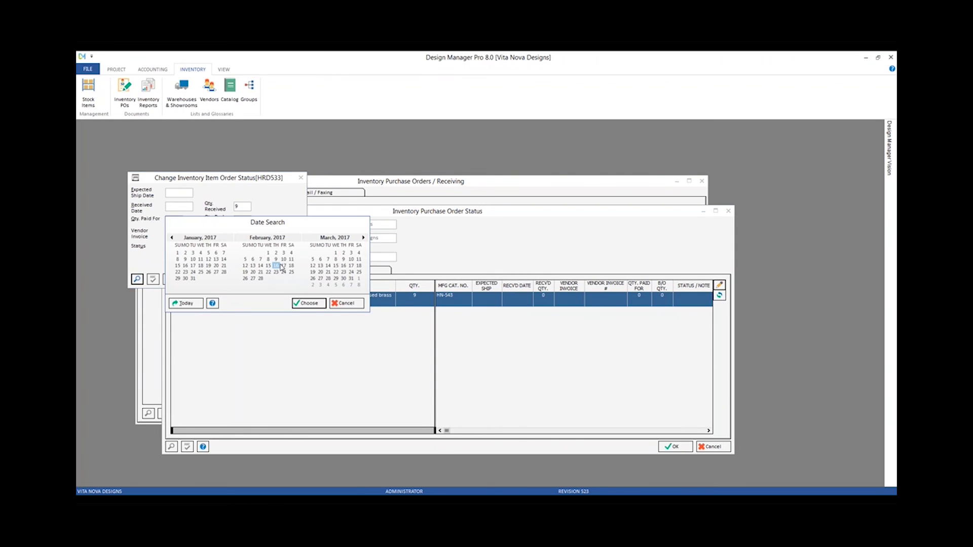
pyautogui.click(304, 303)
pyautogui.click(239, 281)
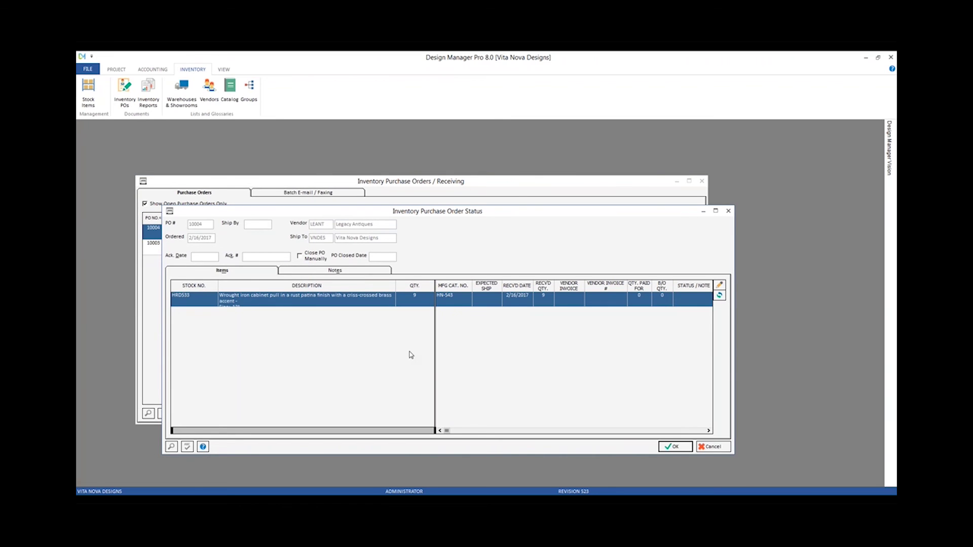
pyautogui.click(675, 447)
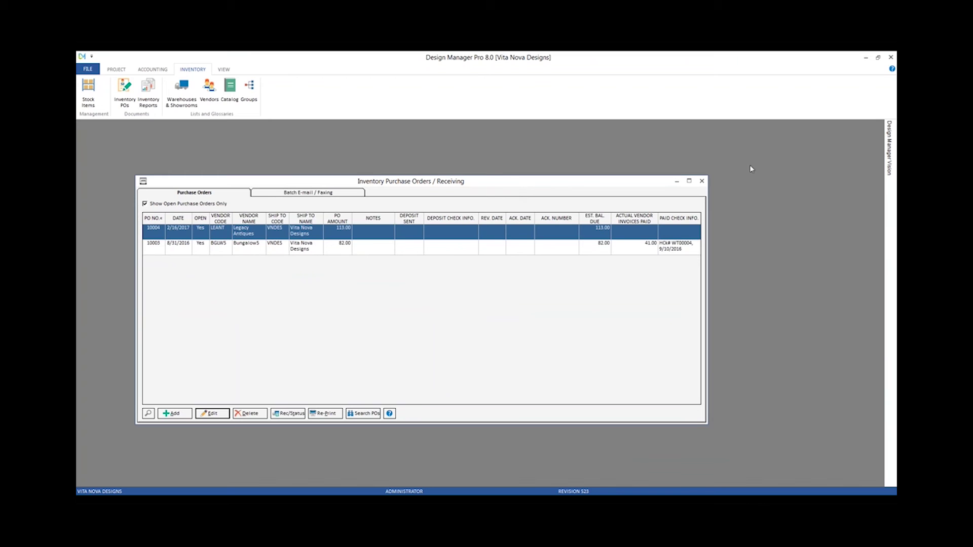
pyautogui.click(702, 182)
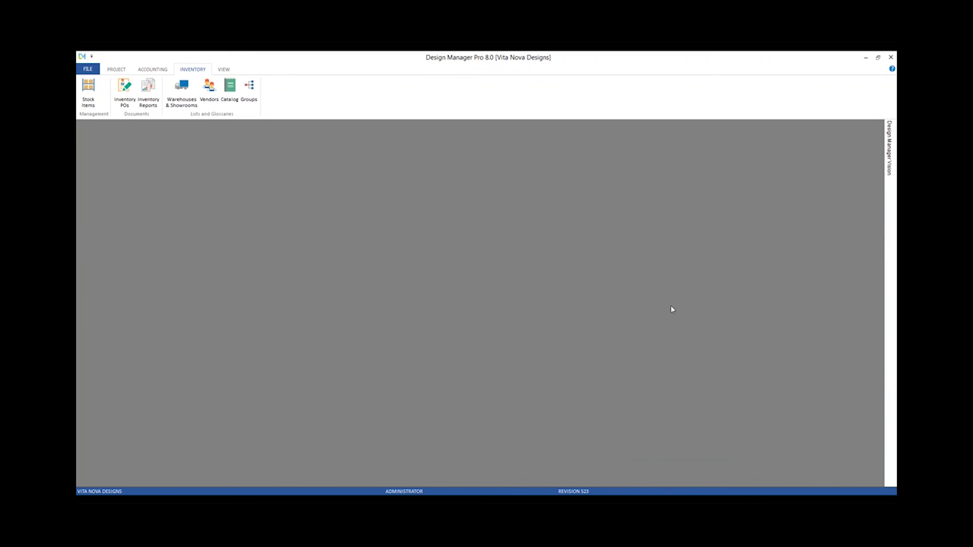
# Step: Check item HRD533's stock quantities in the glossary, review its status totals and adjustment transactions, and close the item without changes
pyautogui.click(88, 91)
pyautogui.click(310, 368)
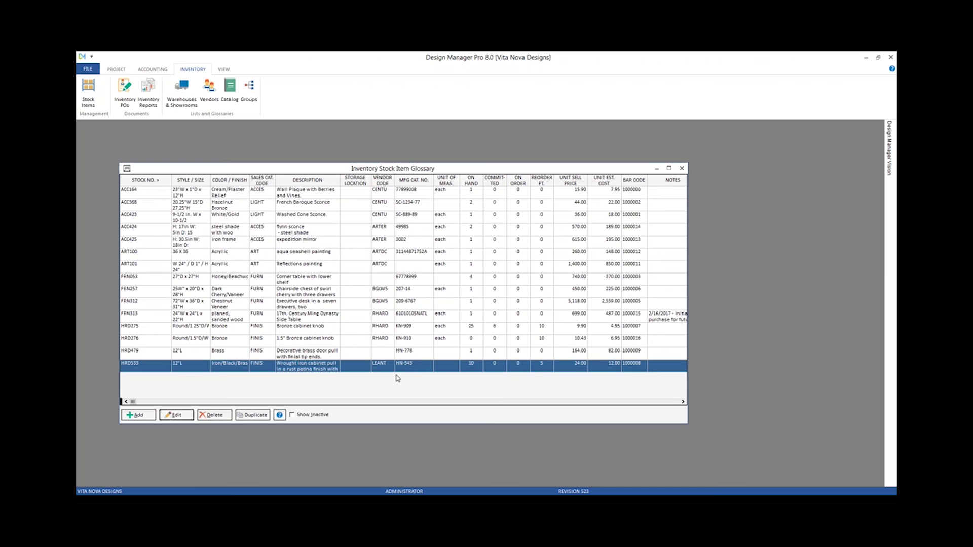
pyautogui.click(466, 370)
pyautogui.doubleClick(436, 368)
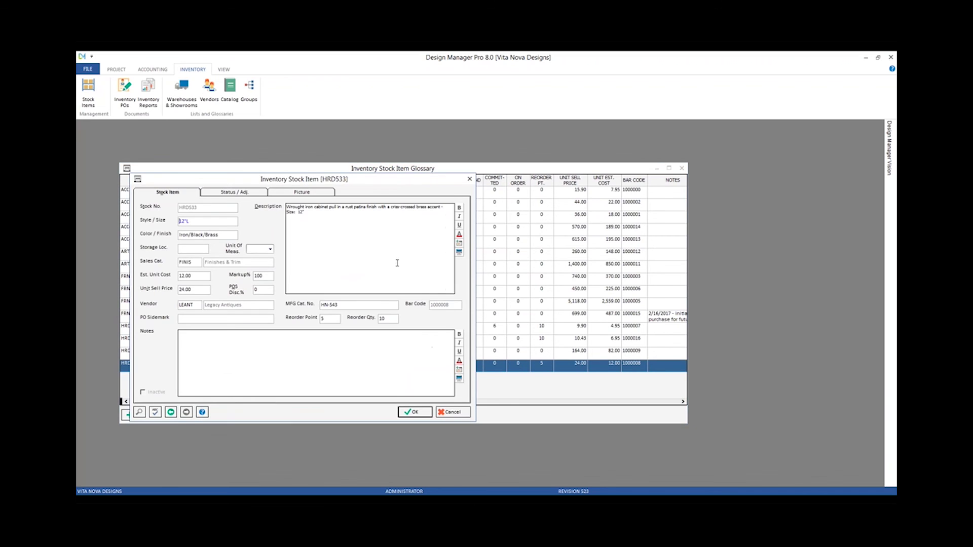
pyautogui.click(248, 195)
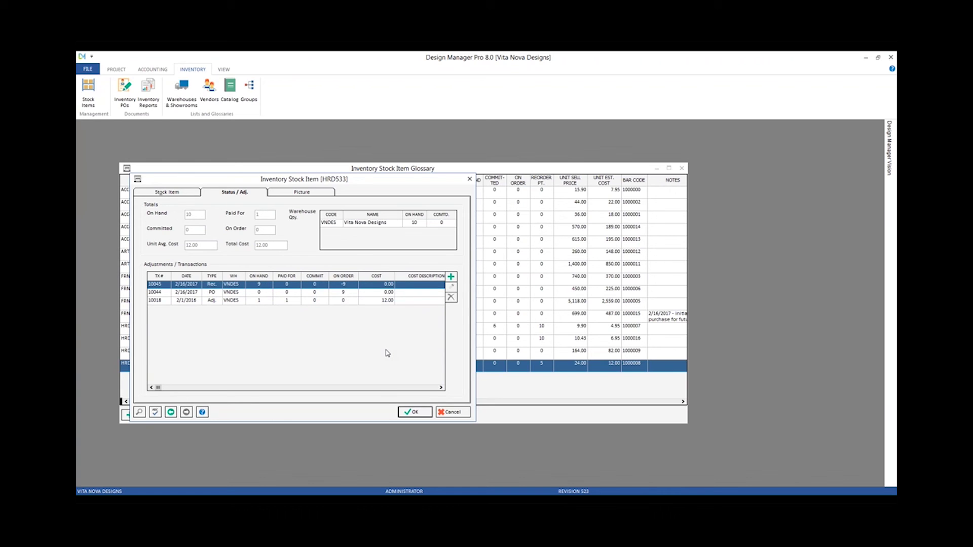
pyautogui.click(453, 412)
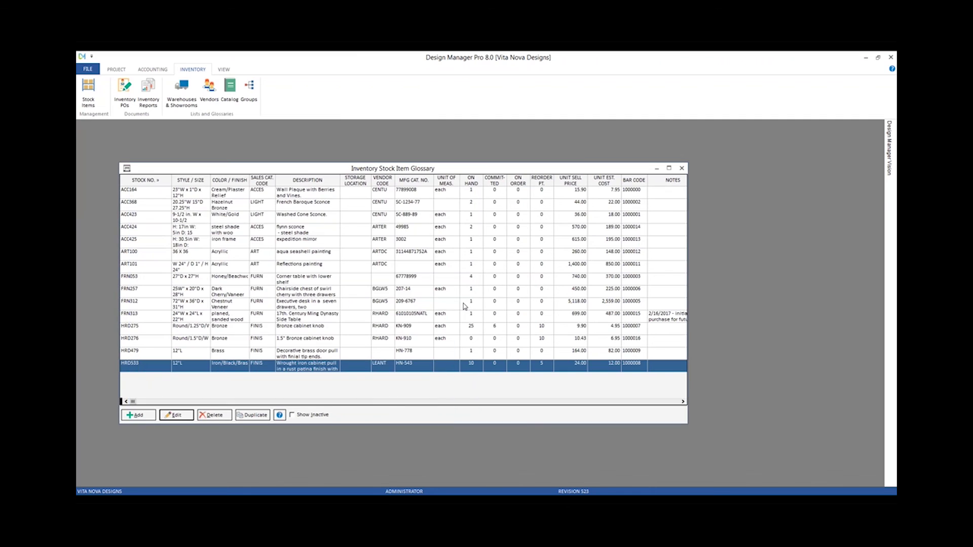